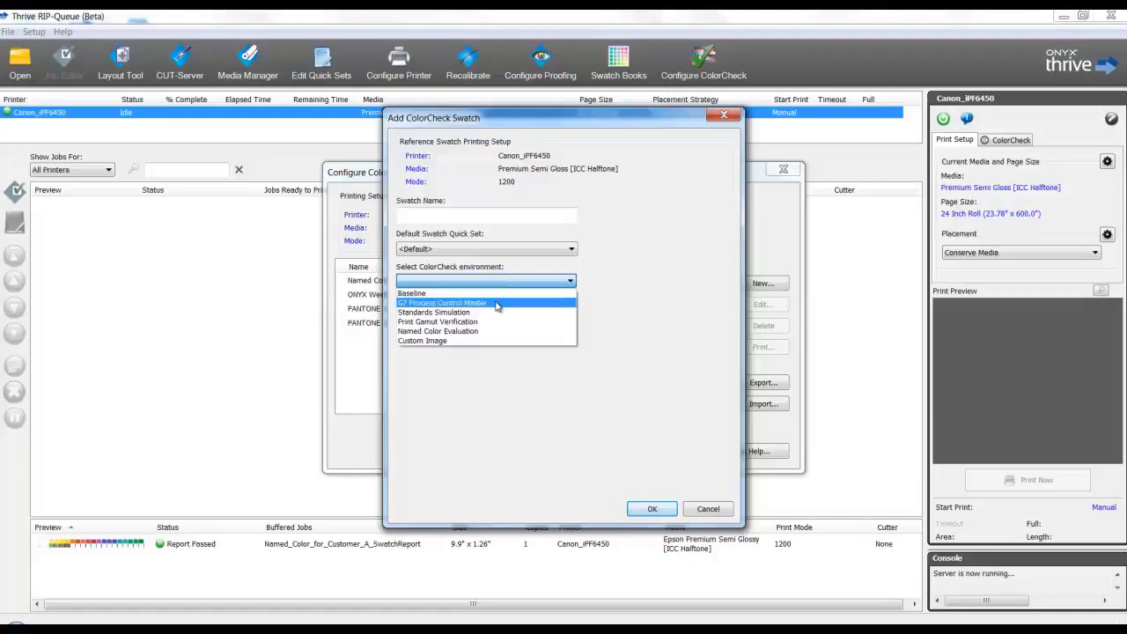
- Select the G7 Process Control Master environment for the new swatch and review its available characterization data sets
click(498, 305)
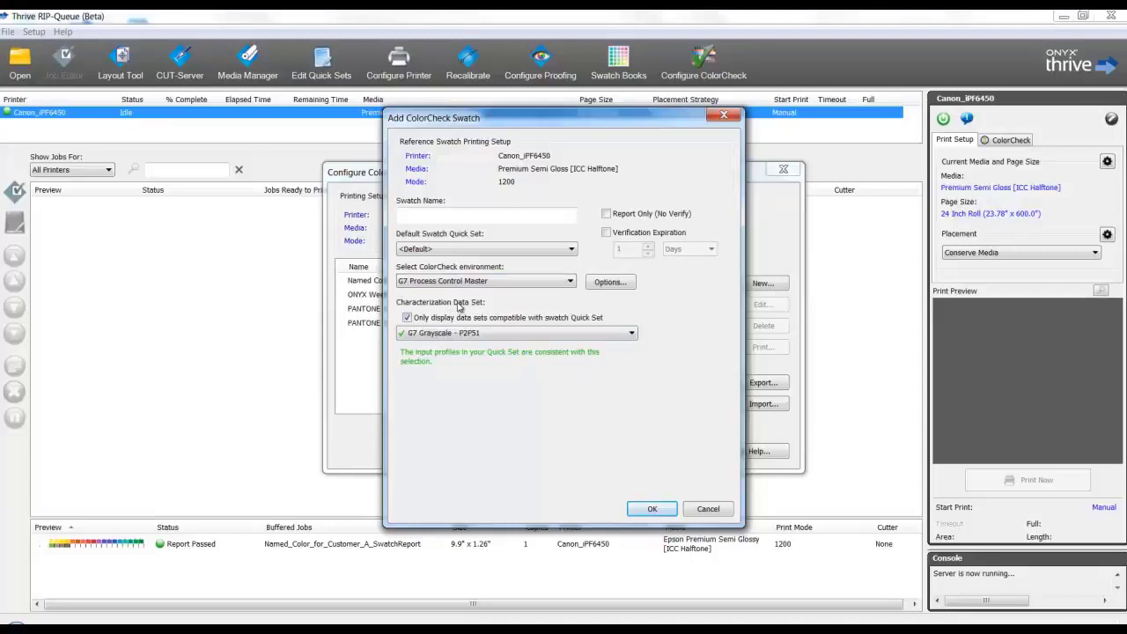
click(508, 333)
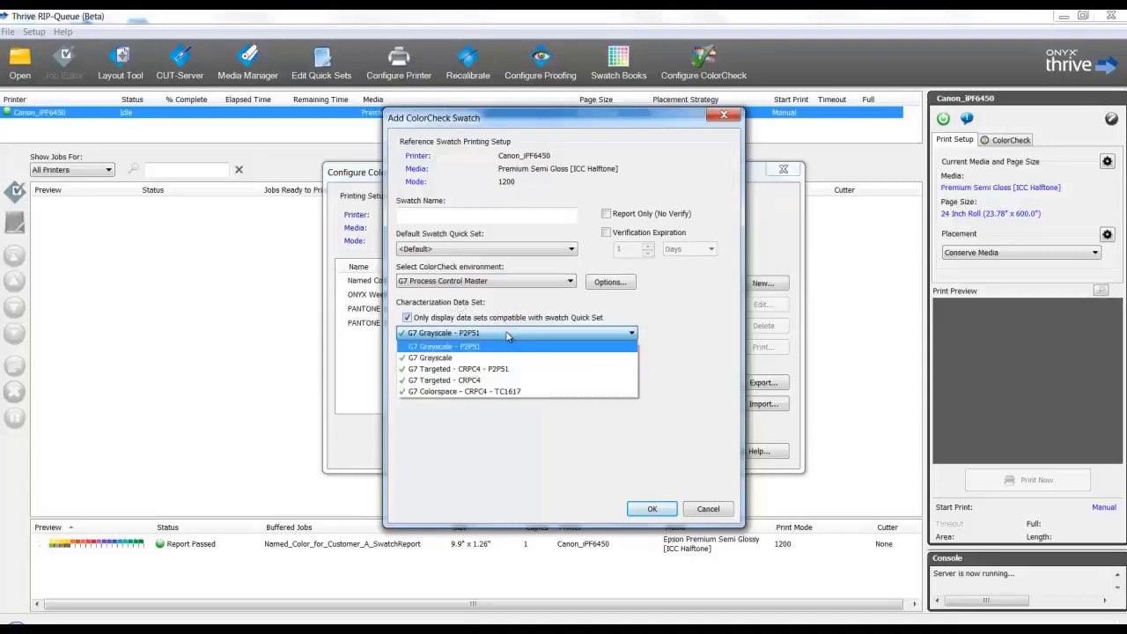
click(507, 334)
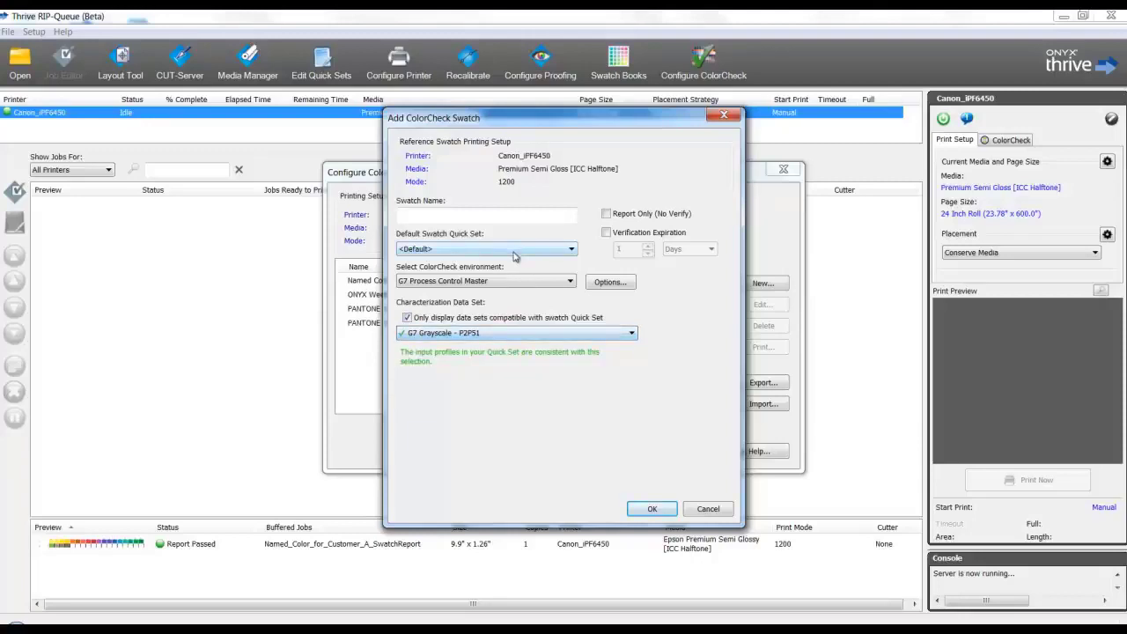
- Review the characterization data sets of the Standards Simulation environment and return the swatch to G7 Process Control Master
click(515, 282)
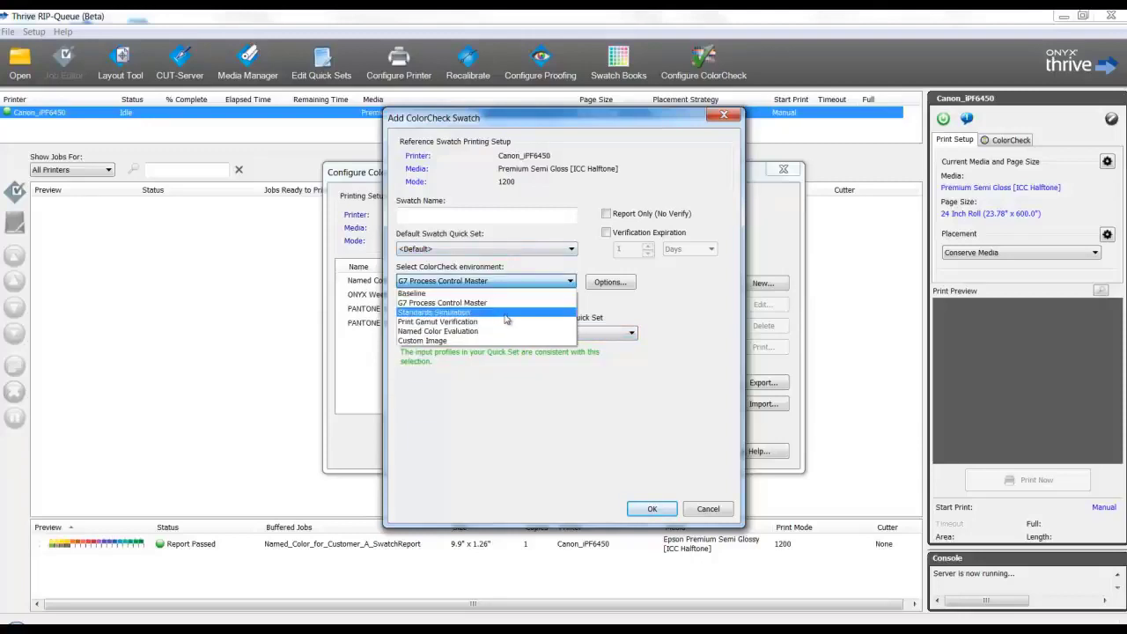
click(505, 315)
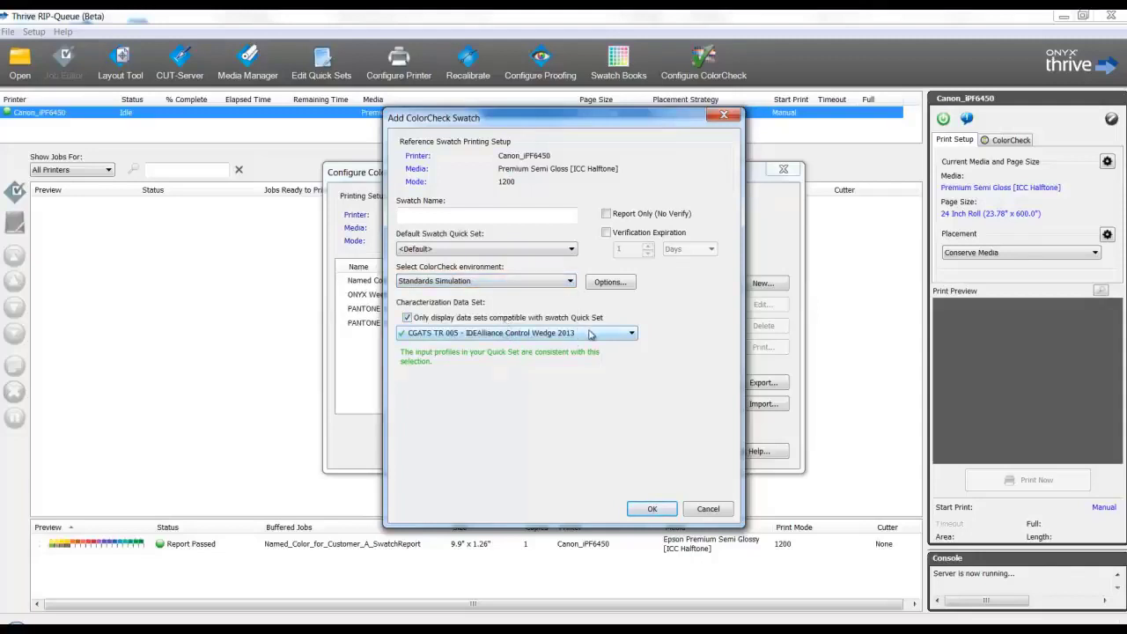
click(590, 333)
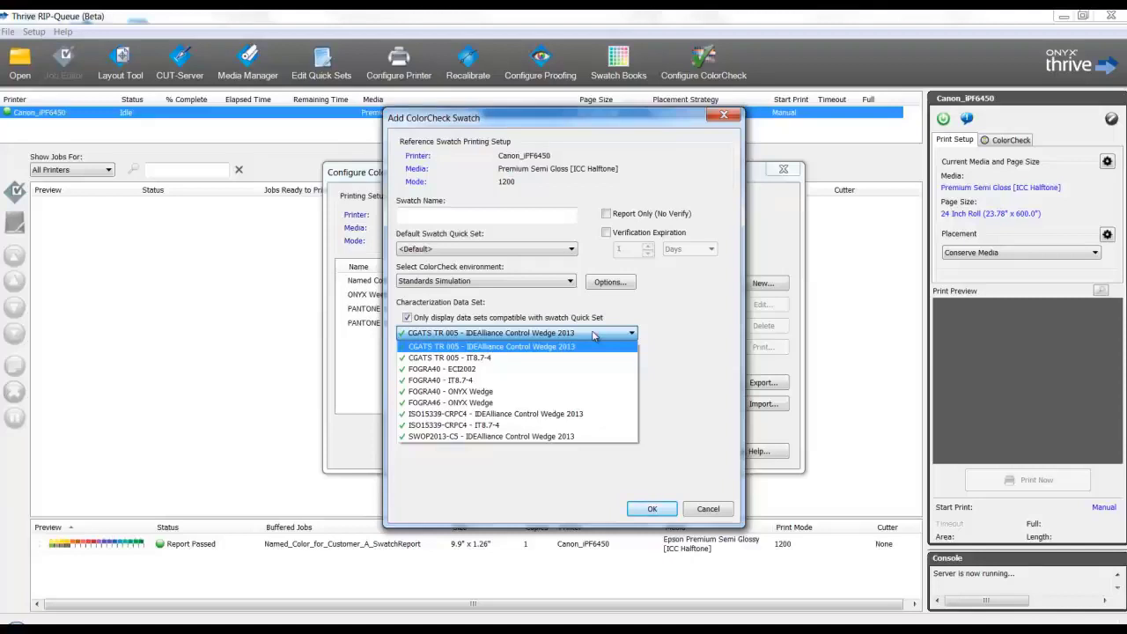
click(593, 335)
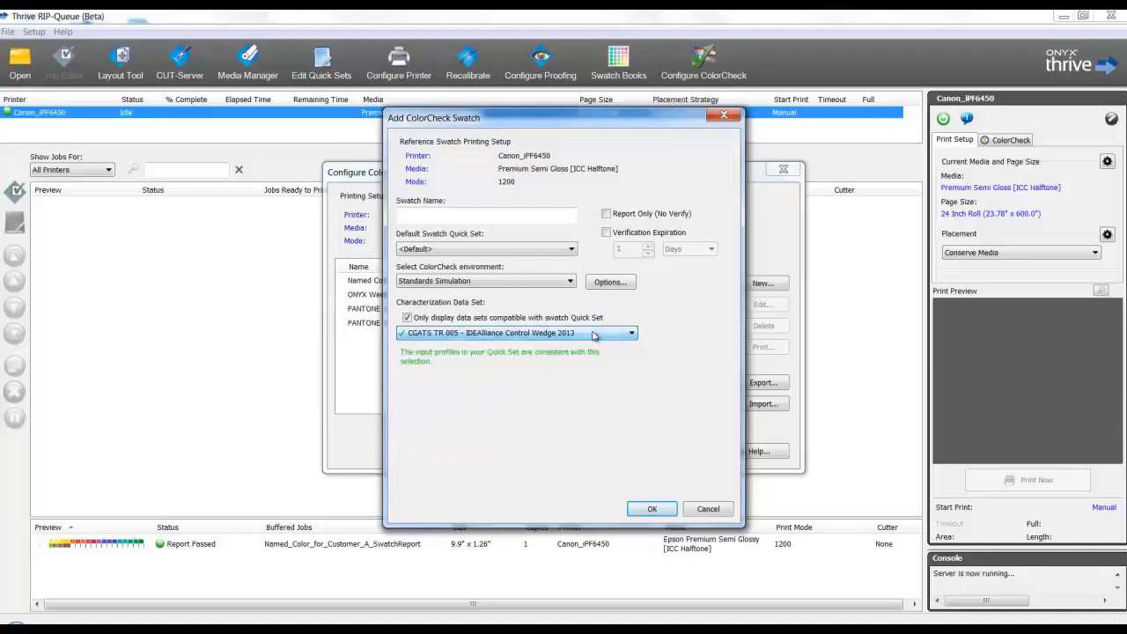
click(509, 279)
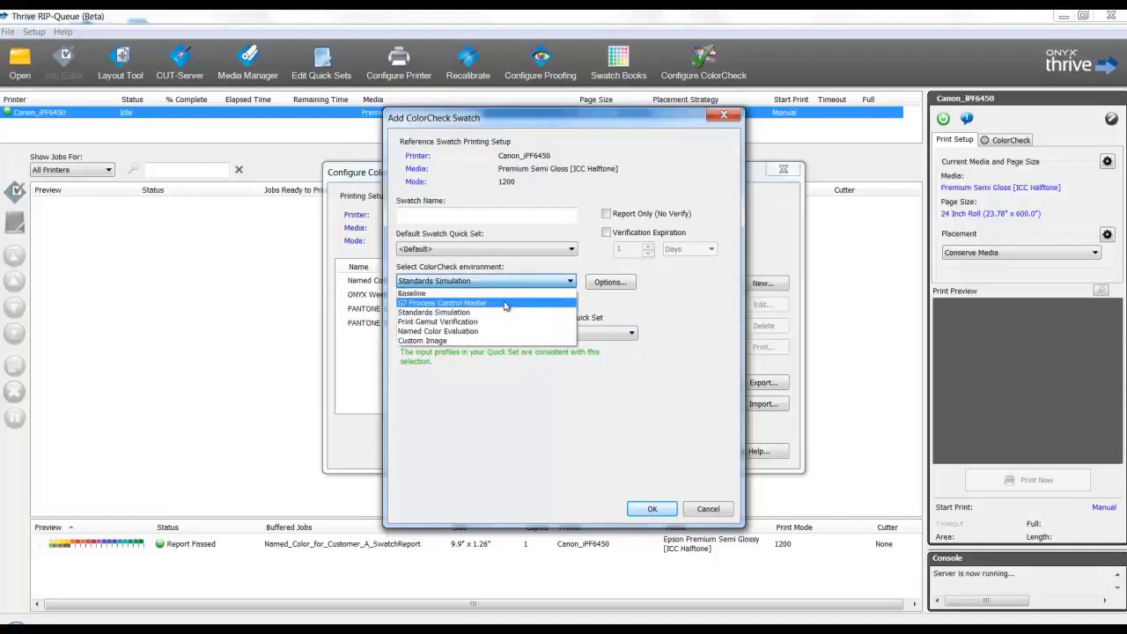
click(506, 304)
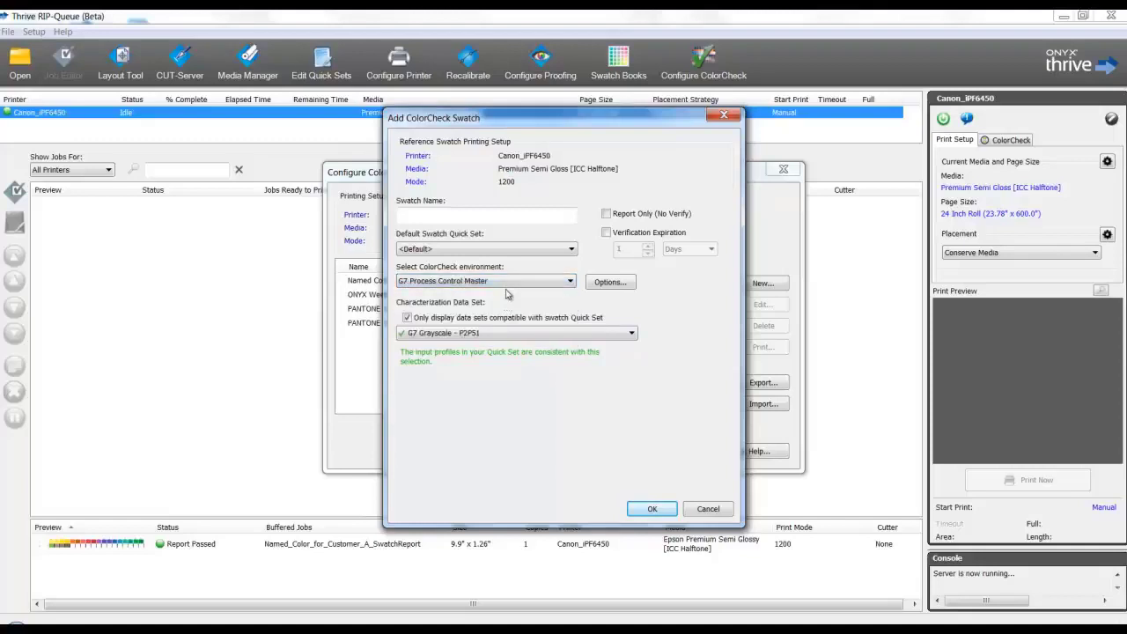
- Name the swatch "G7 swatch test" and set its default swatch Quick Set to G7
click(452, 217)
text(G7 swatch test)
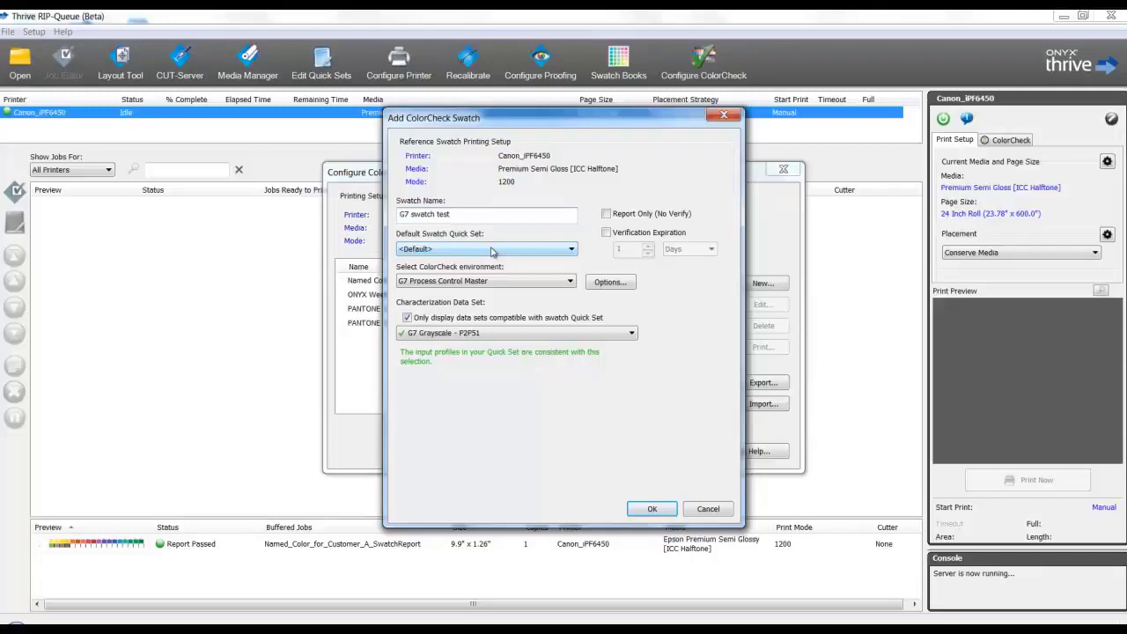
click(490, 252)
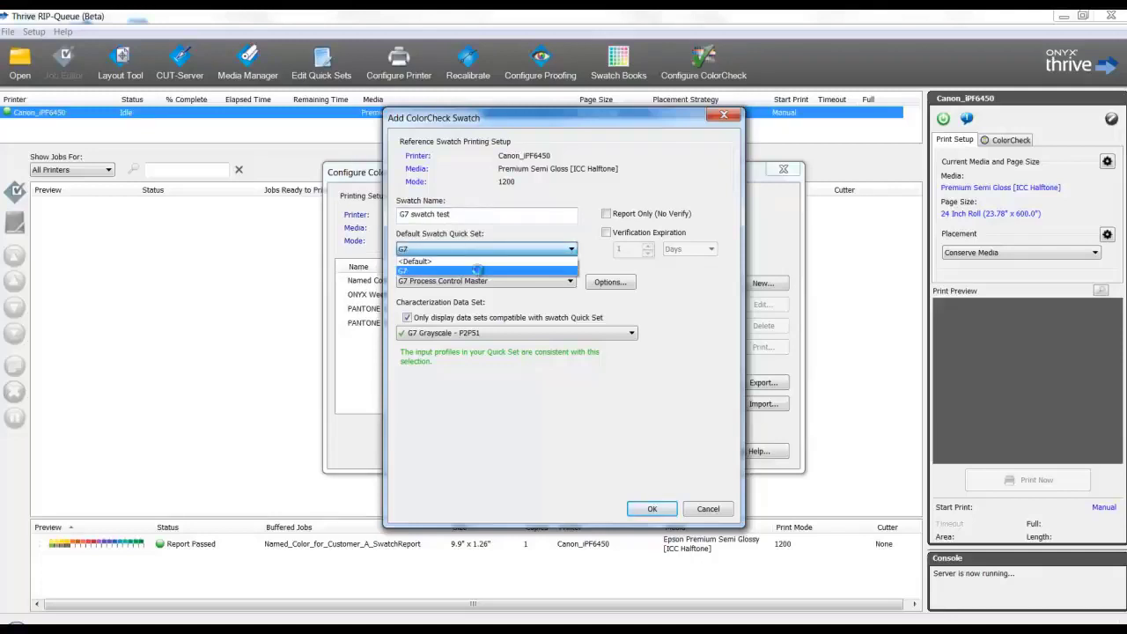
click(476, 269)
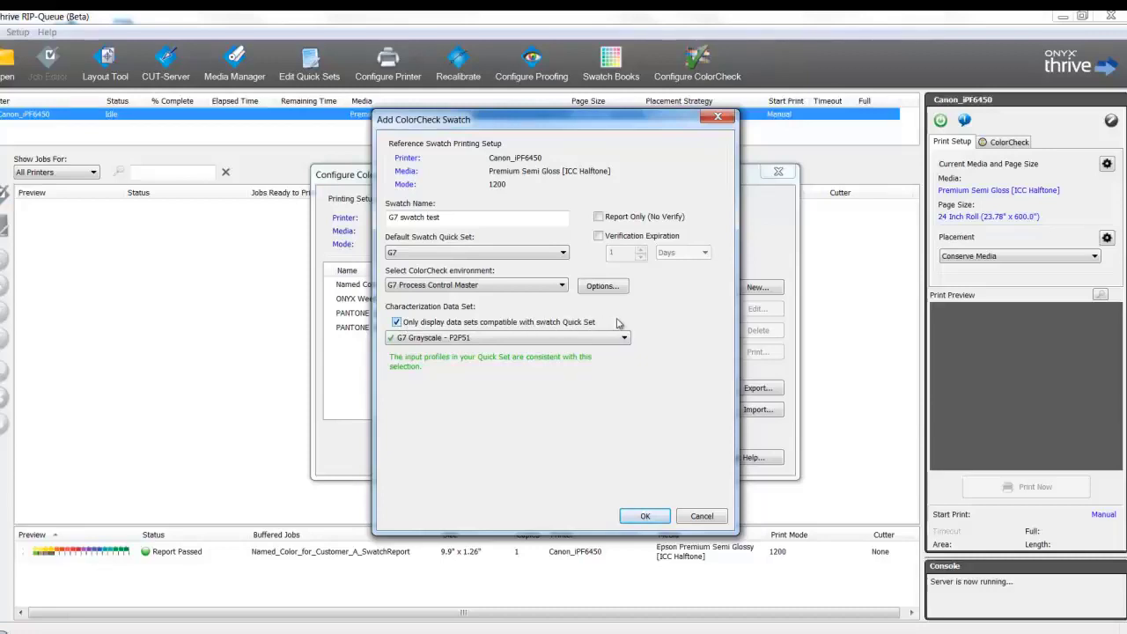
- Check which characterization data sets are compatible with the <Default> Quick Set, and restore the G7 Quick Set
click(459, 251)
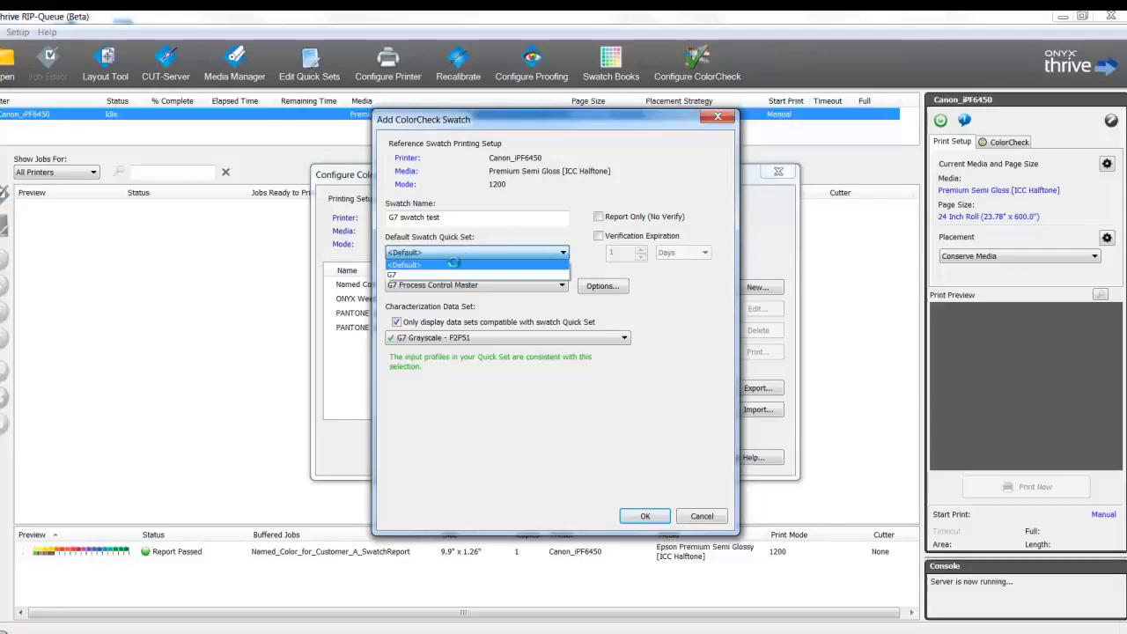
click(457, 264)
click(517, 338)
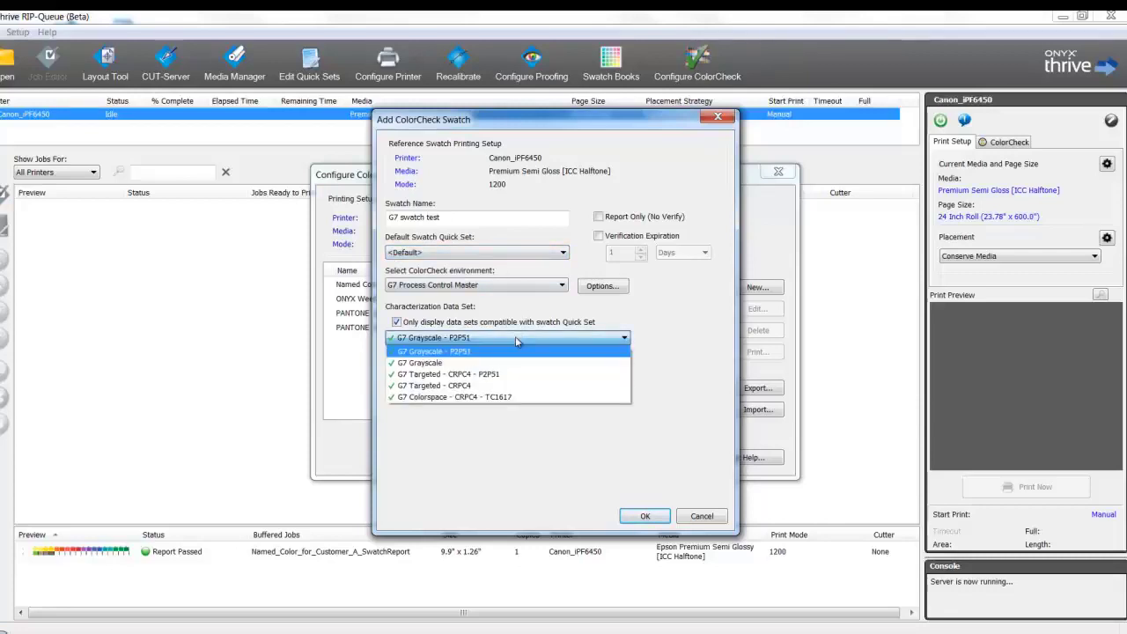
click(516, 339)
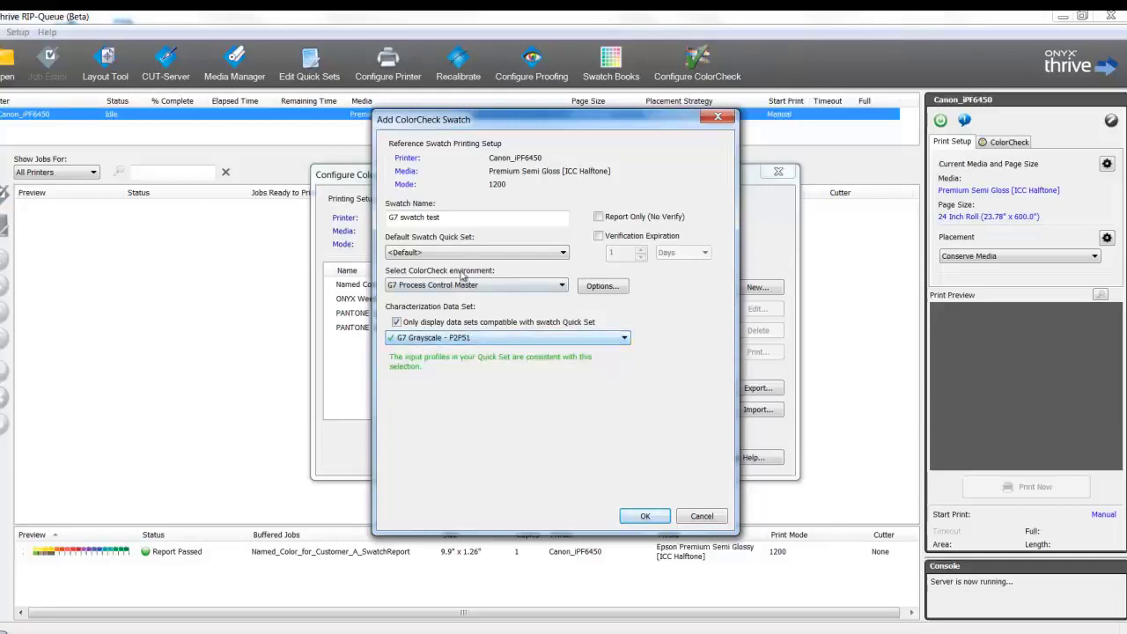
click(457, 254)
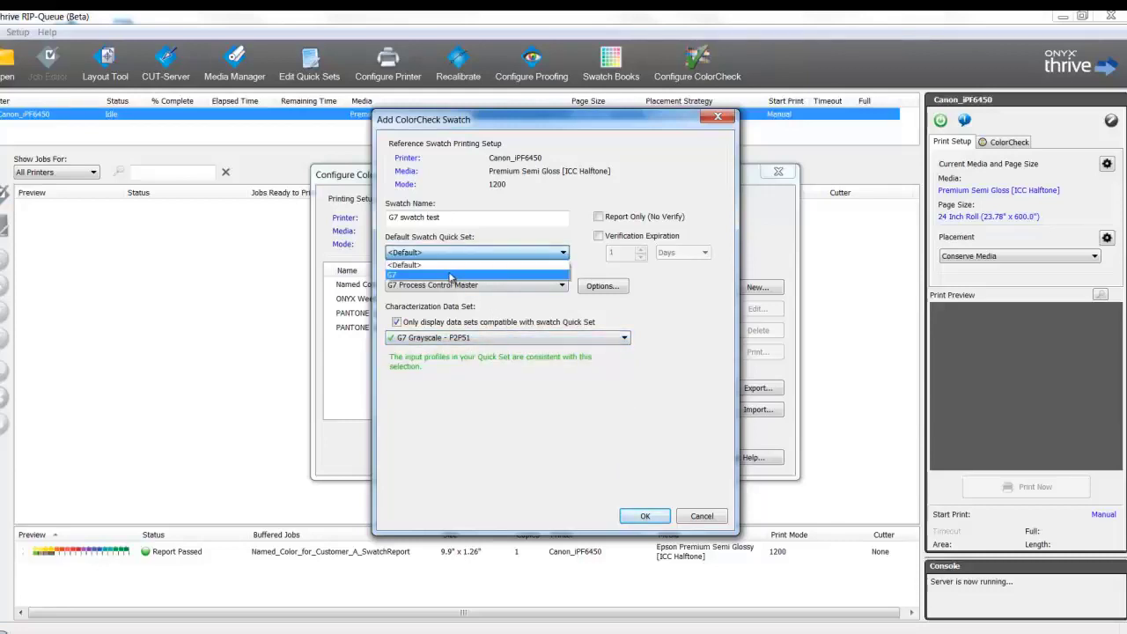
click(450, 277)
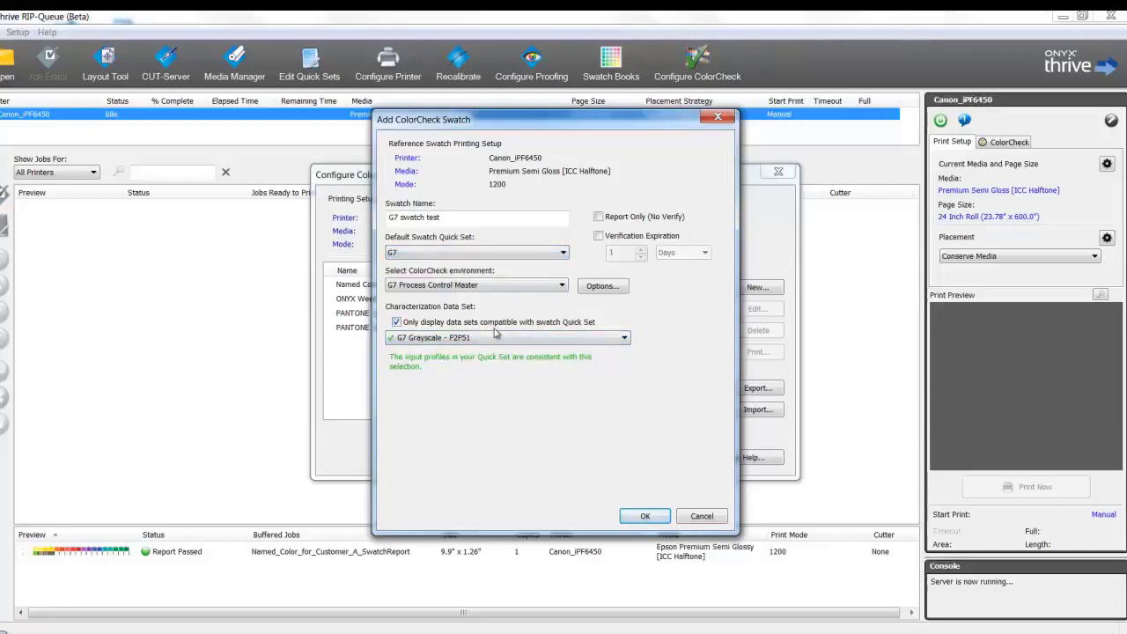
- Choose the G7 Grayscale characterization data set and accept the existing G7 swatch options
click(496, 340)
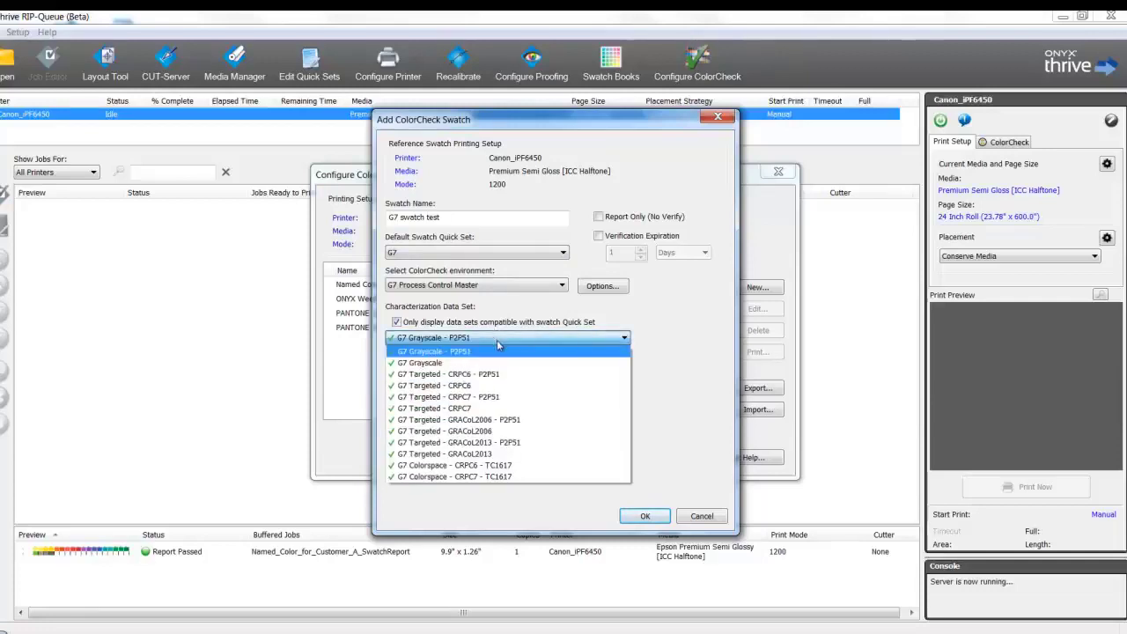
click(498, 349)
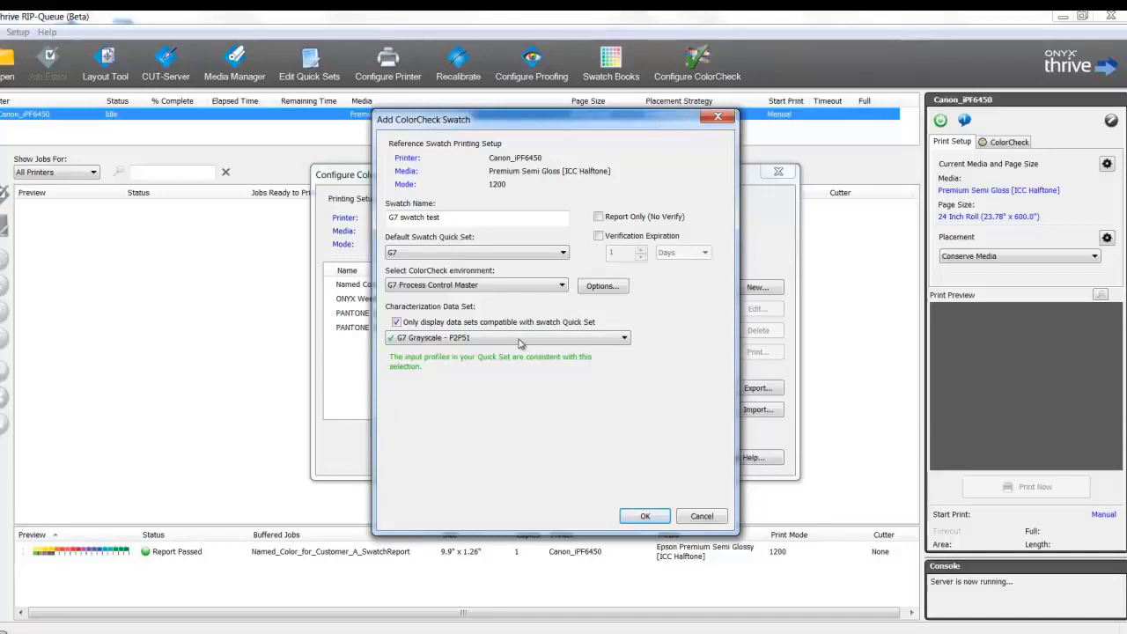
click(604, 286)
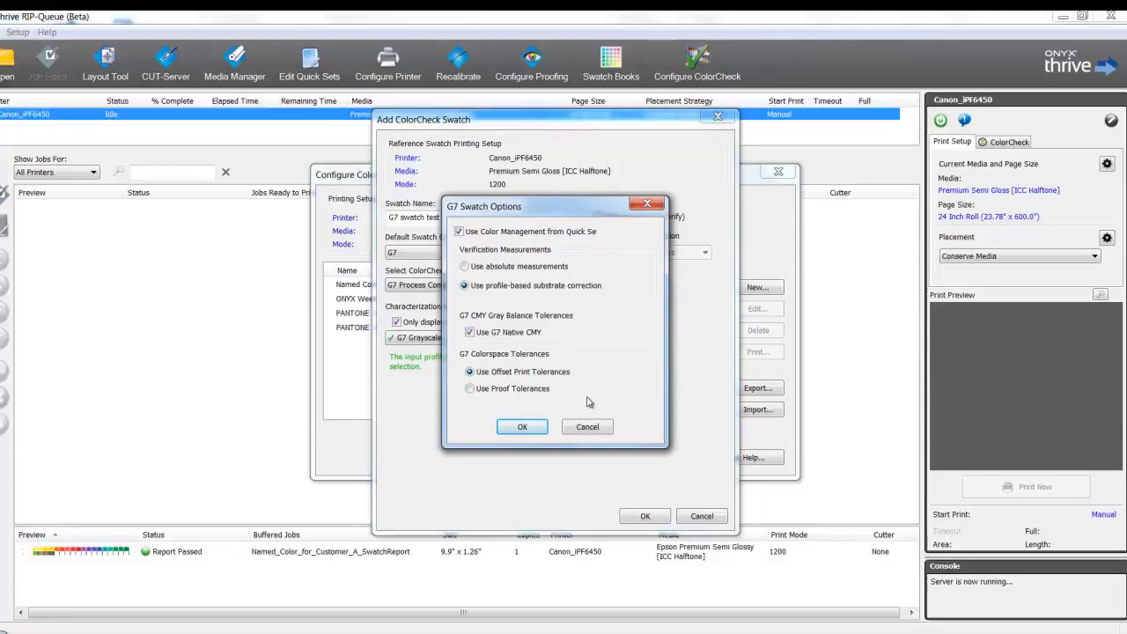
click(537, 430)
- Set the verification expiration to 1 month with Report Only switched off, and save the new swatch
click(599, 236)
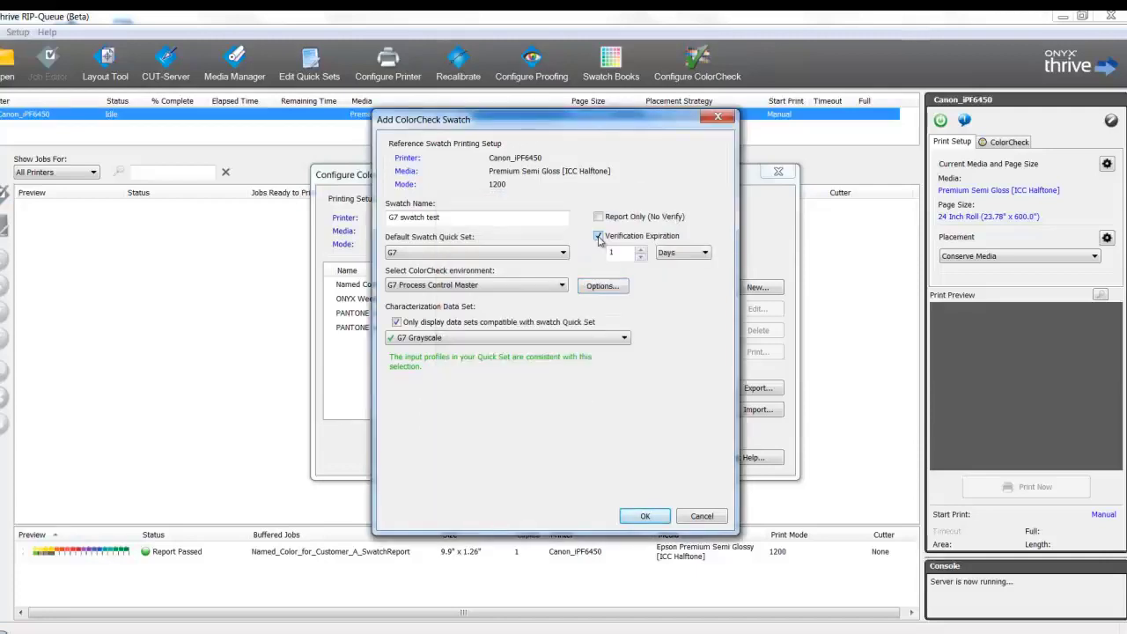
click(668, 254)
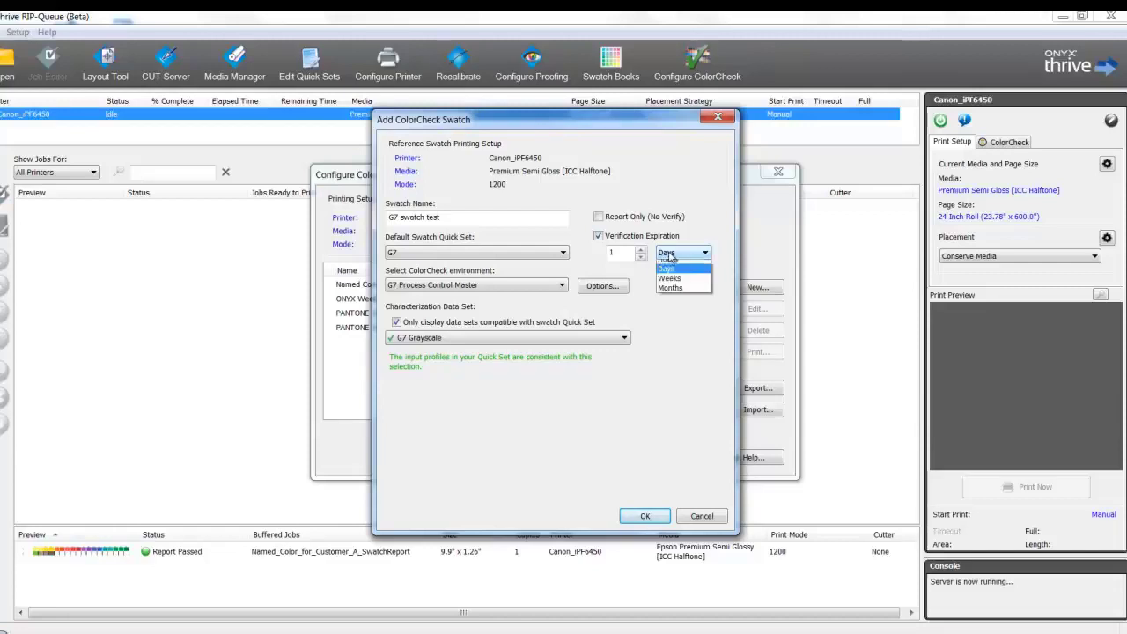
click(671, 278)
click(678, 257)
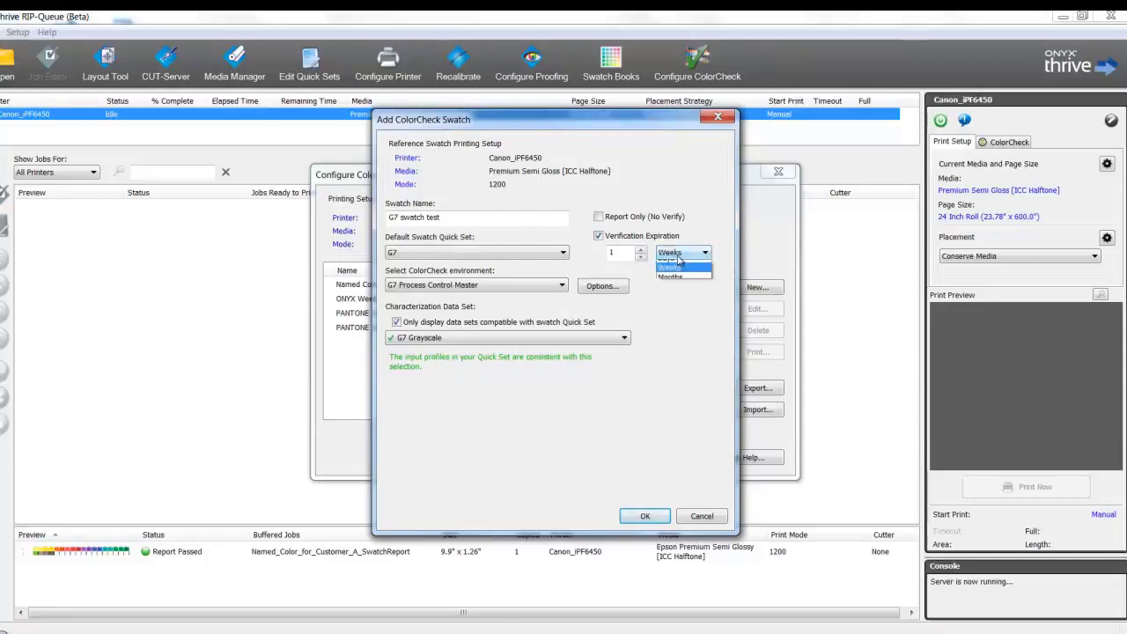
click(667, 285)
click(599, 217)
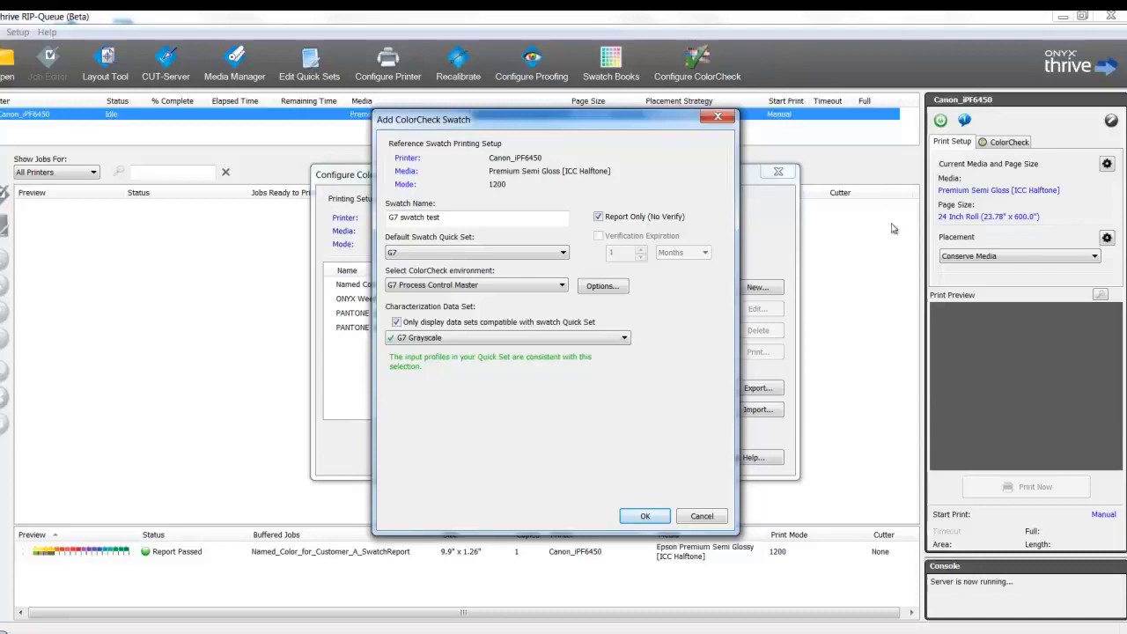
click(599, 217)
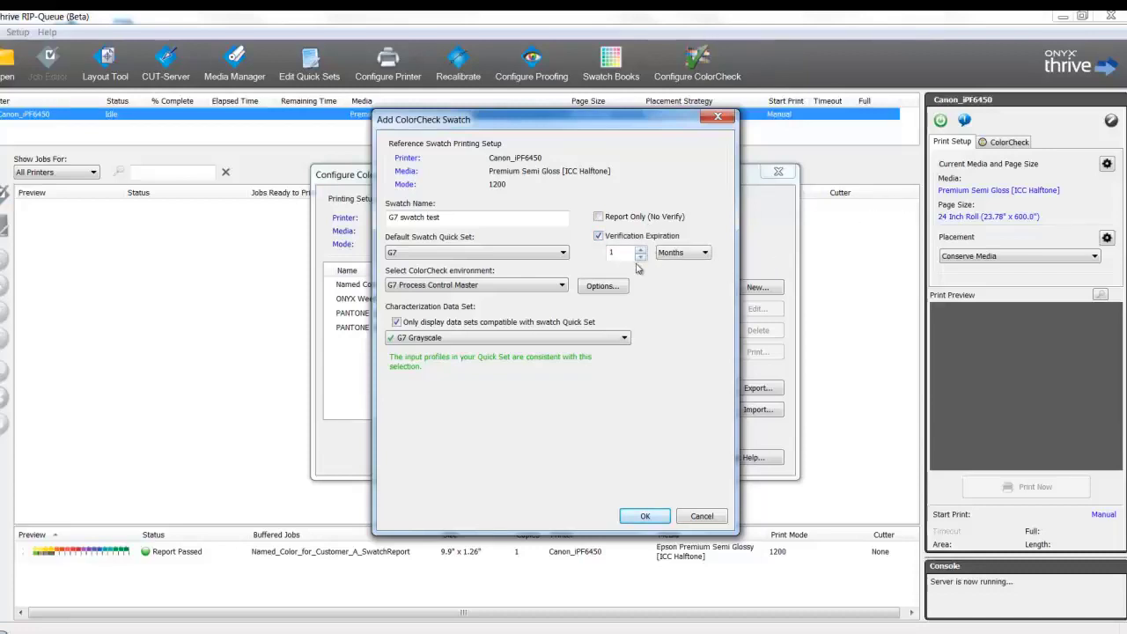
click(647, 516)
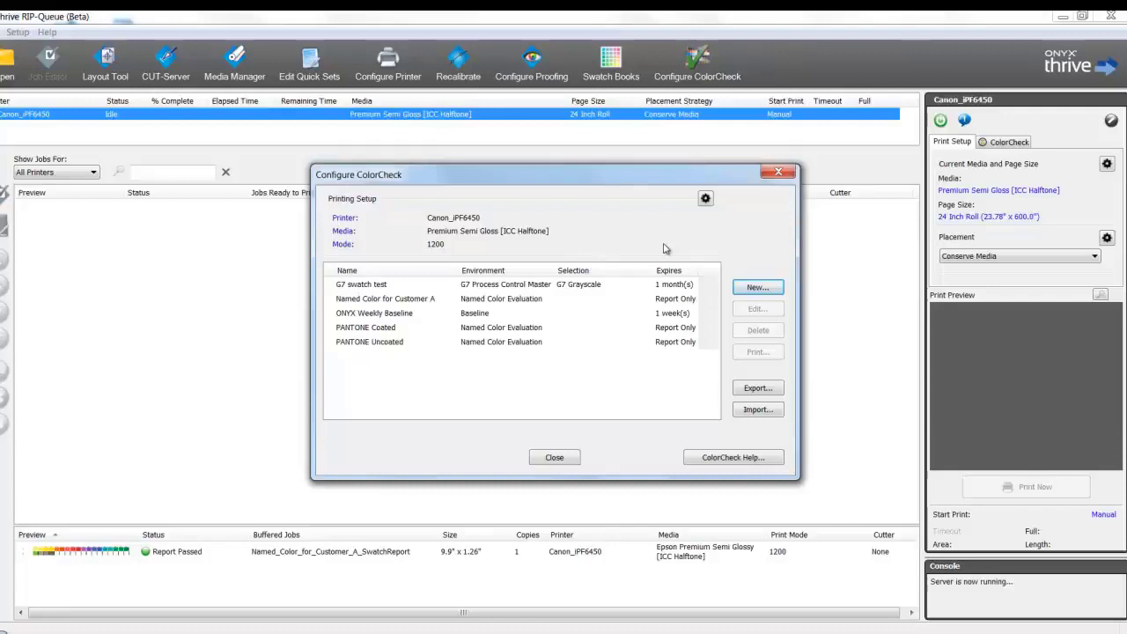
- Send the G7 swatch test to the queue, close the ColorCheck configuration, and print the waiting job immediately
click(348, 287)
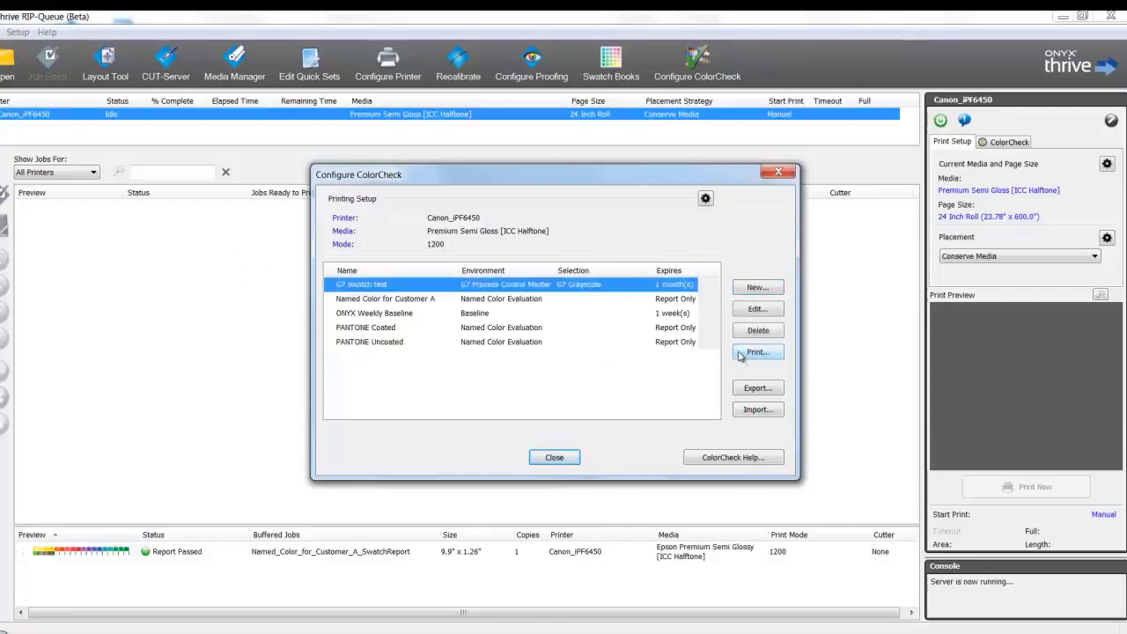
click(741, 354)
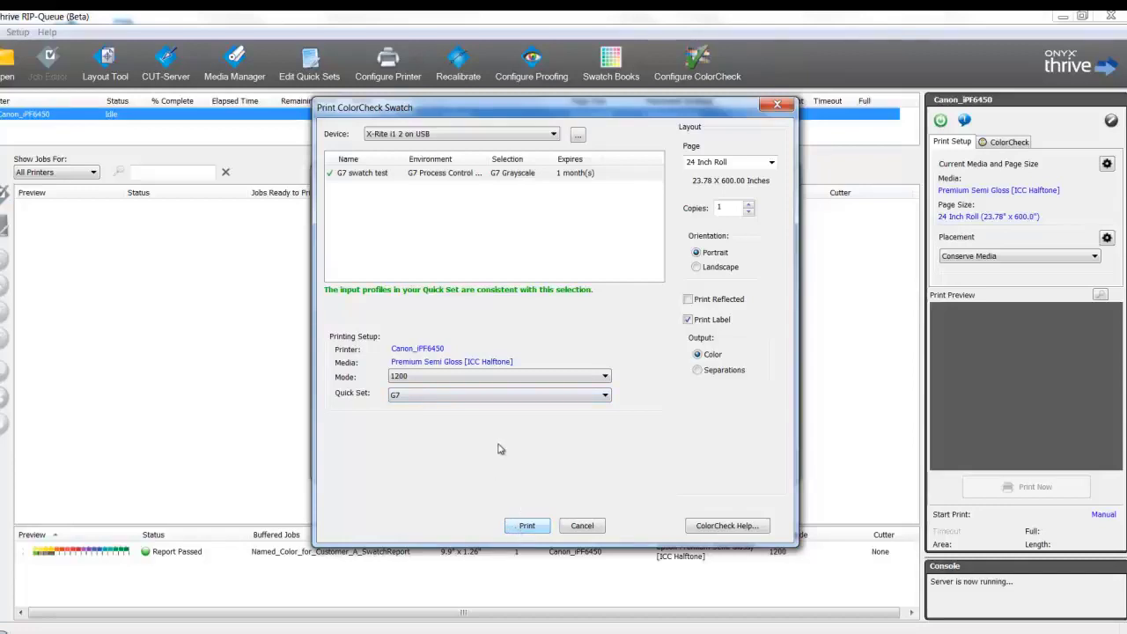
key(Return)
click(552, 458)
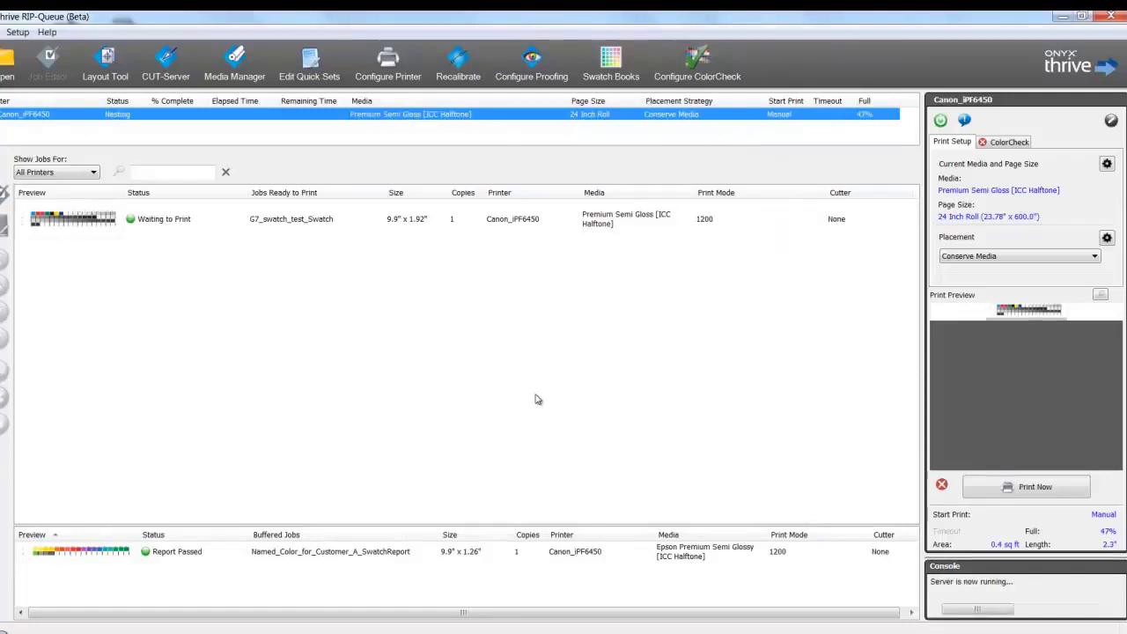
click(975, 486)
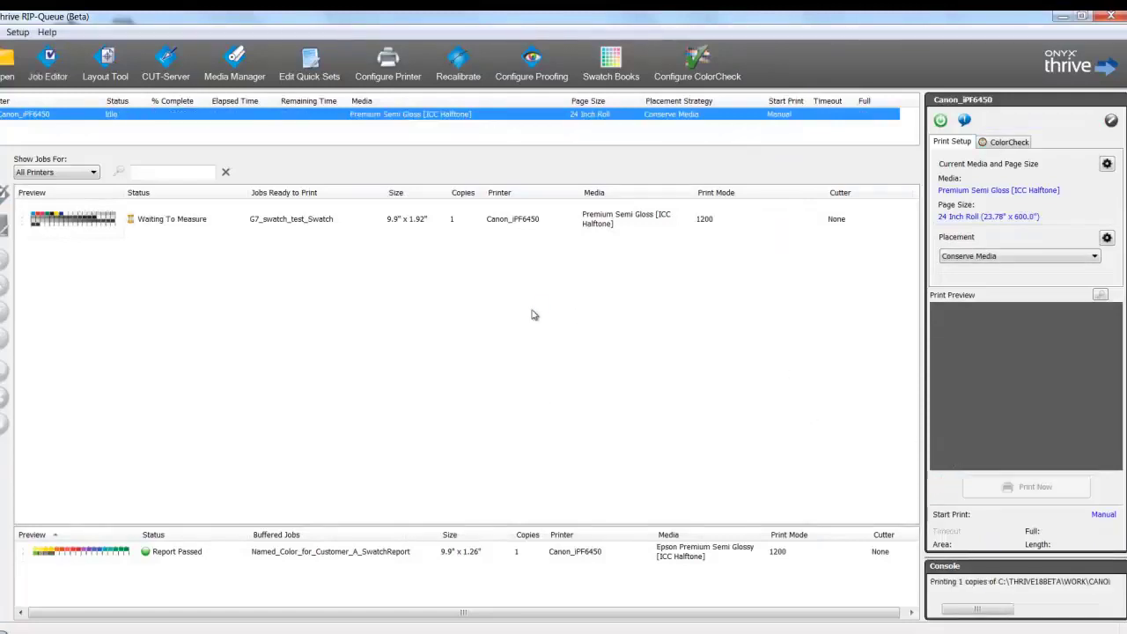
- Open the properties of the printed G7_swatch_test_Swatch job and measure the swatch for verification
click(214, 236)
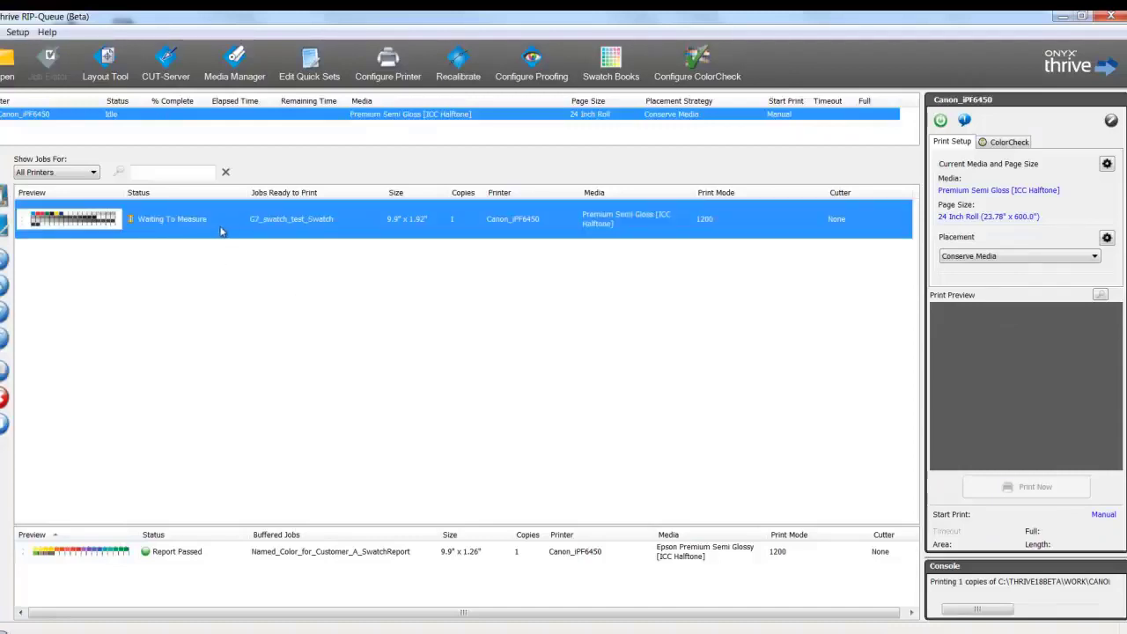
double_click(225, 229)
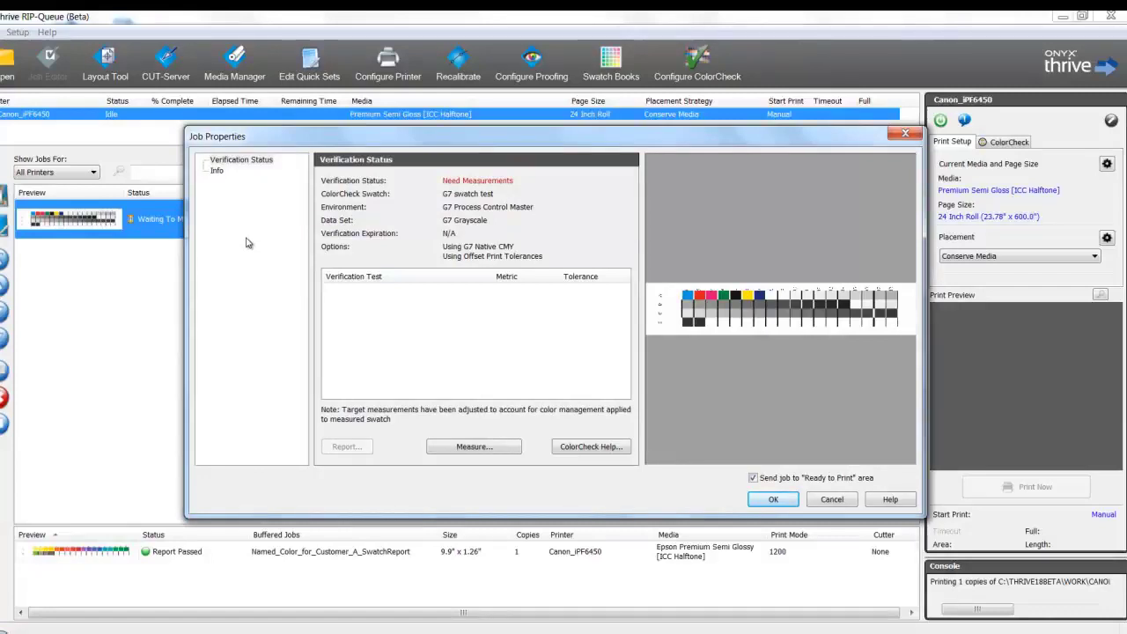
click(507, 447)
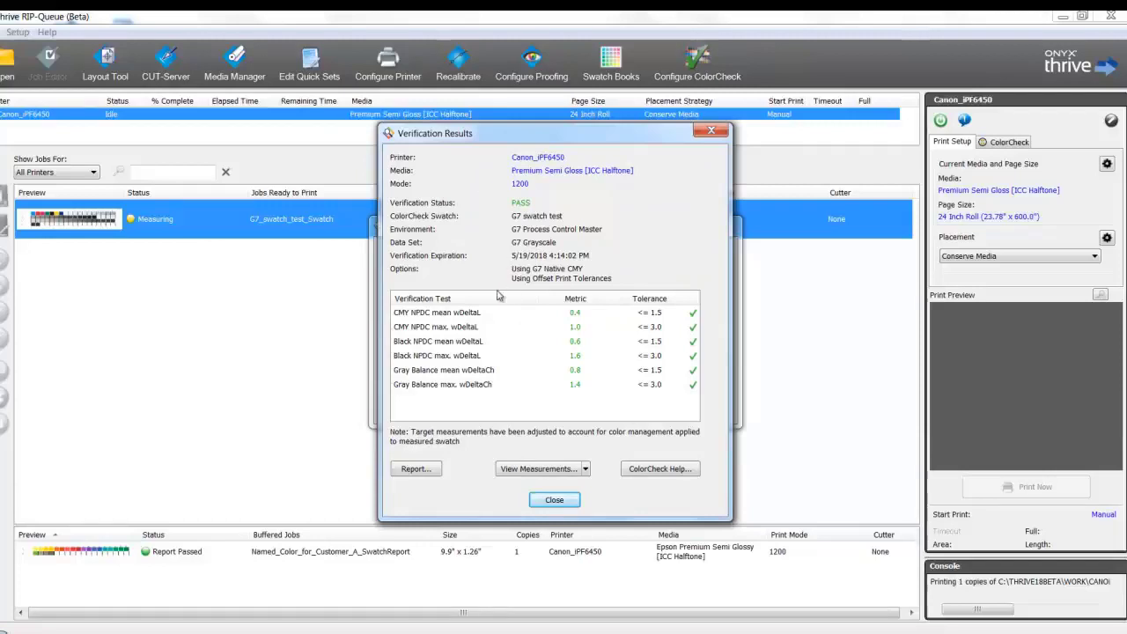
- Save the verification report as G7_swatch_test_Swatch-20180419-1614.html in the G7 Grayscale folder, review it, and close the measurement dialog
click(433, 471)
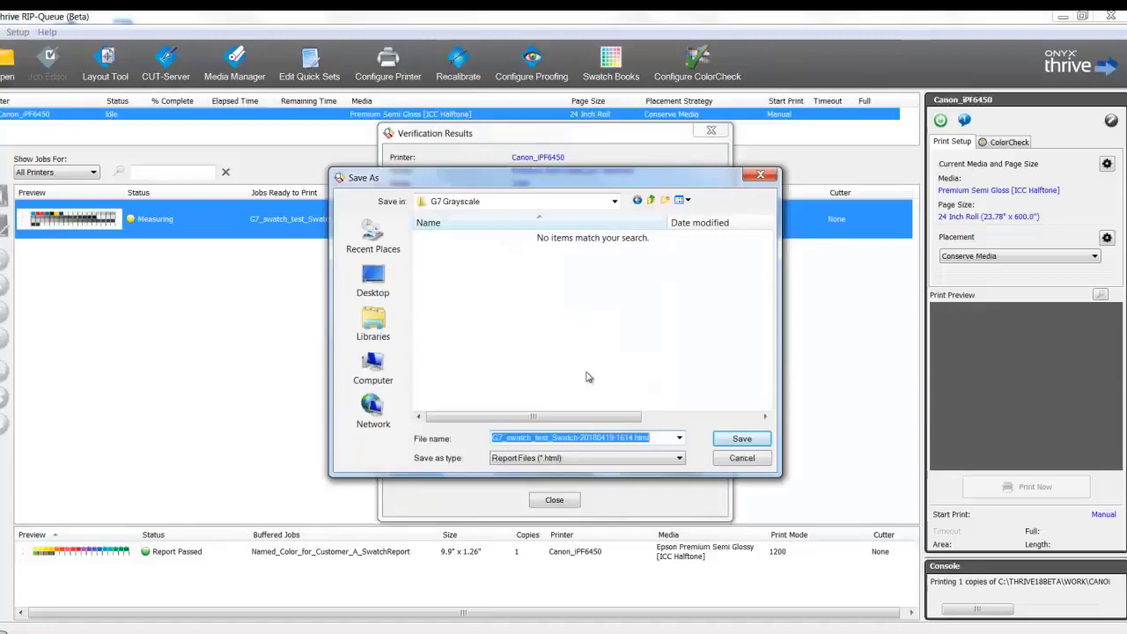
click(729, 443)
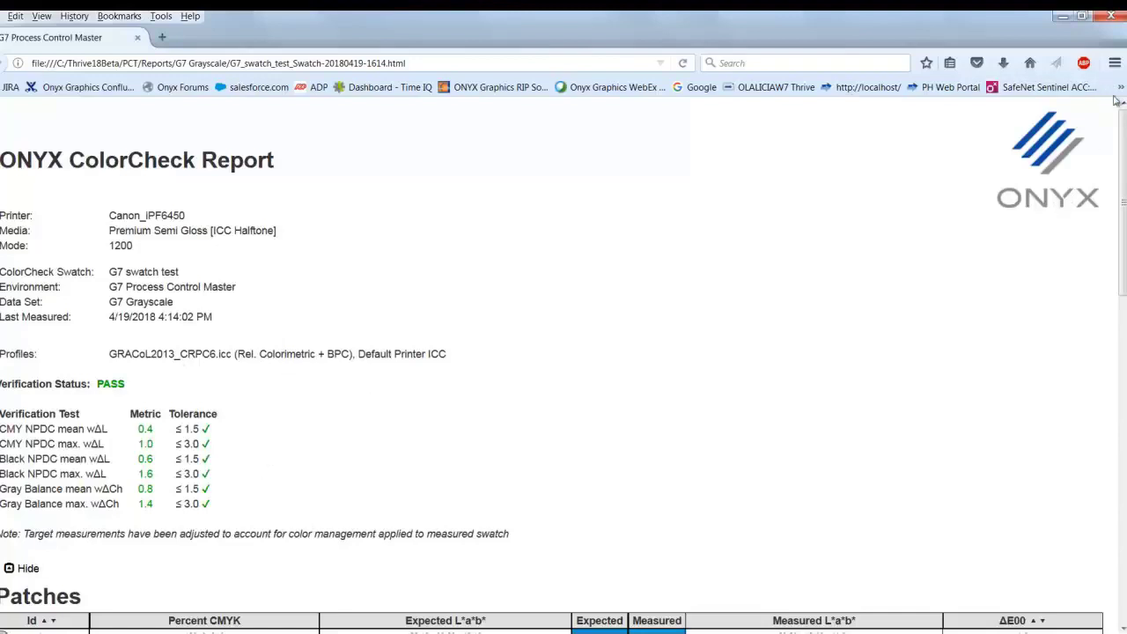
mouse_move(1122, 124)
mouse_down()
mouse_move(1123, 452)
mouse_move(1122, 123)
mouse_up()
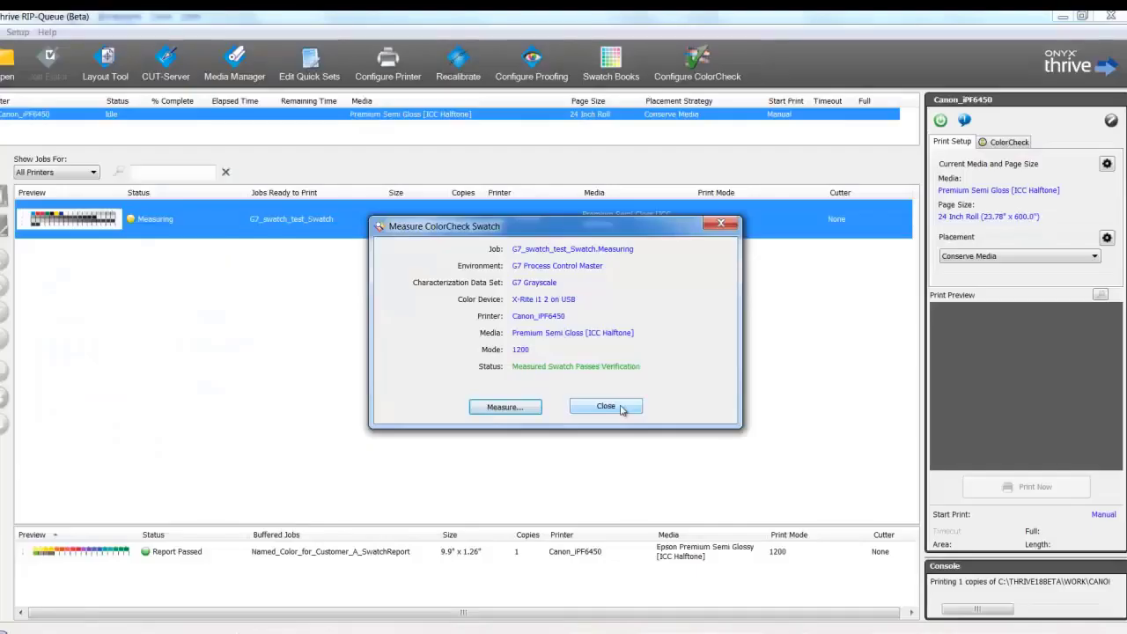
click(605, 406)
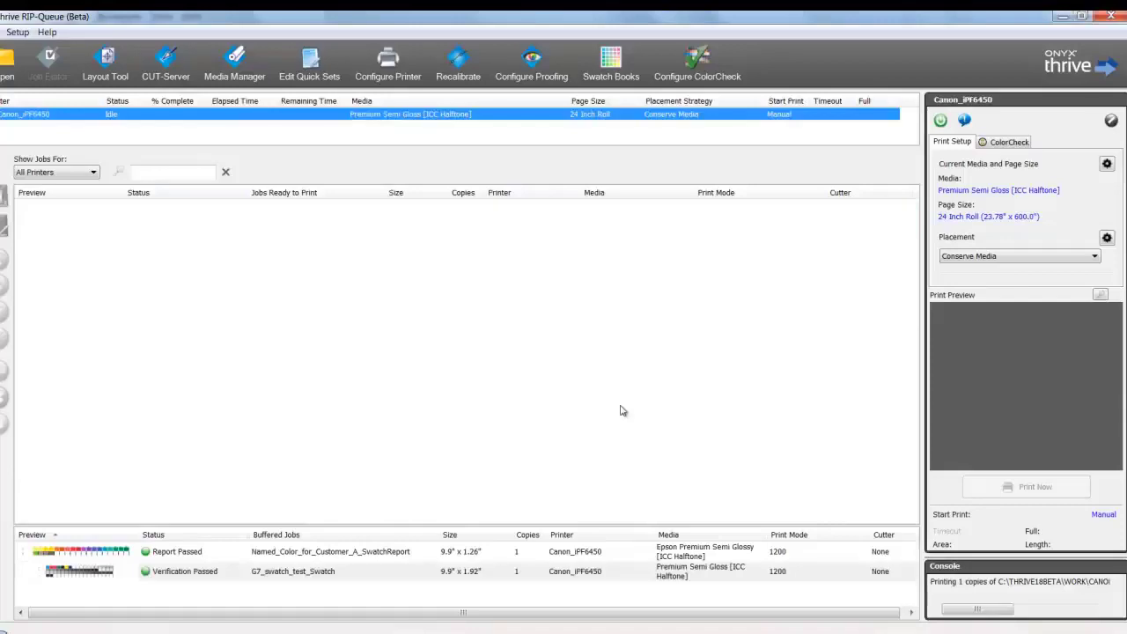